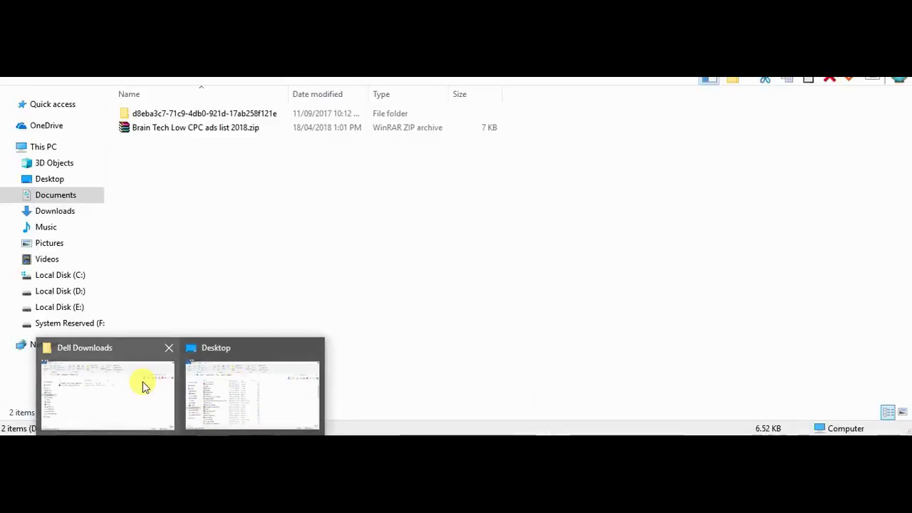
Extract the Brain Tech Low CPC ads list 2018 zip into its own folder
left_click(142, 381)
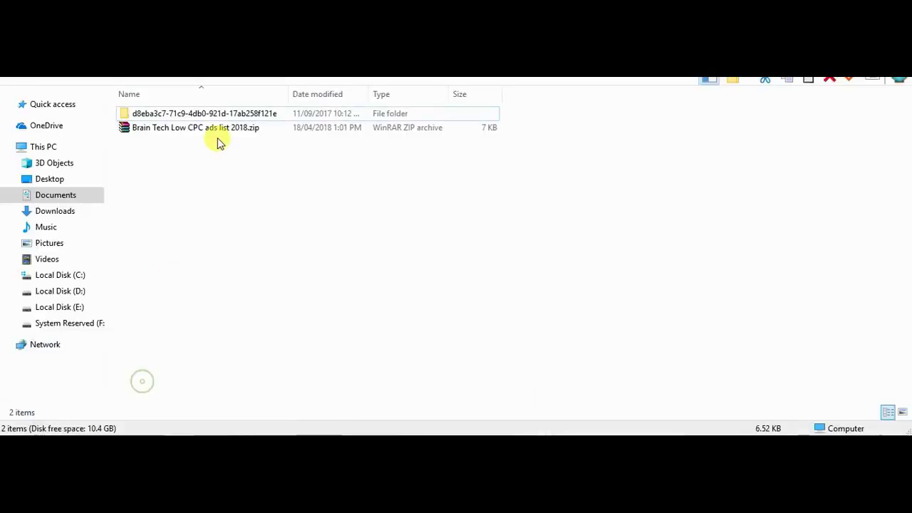
left_click(209, 131)
right_click(208, 130)
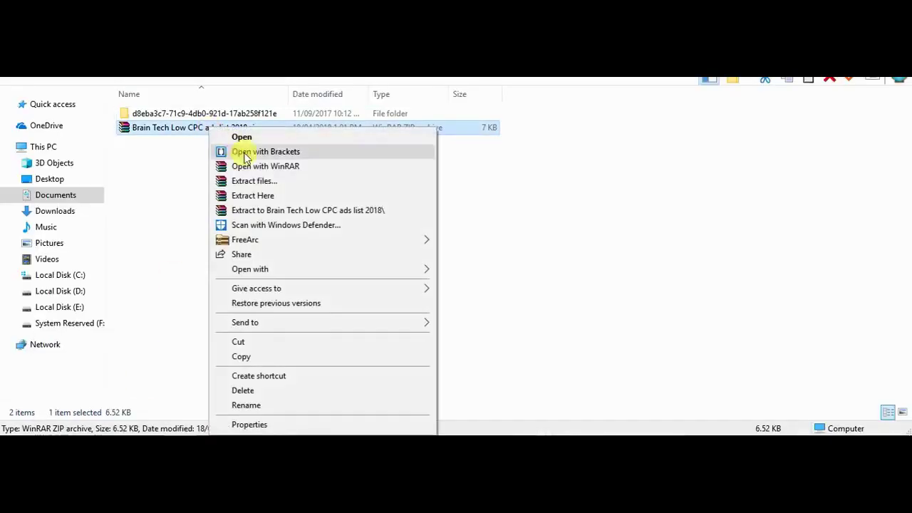
left_click(278, 211)
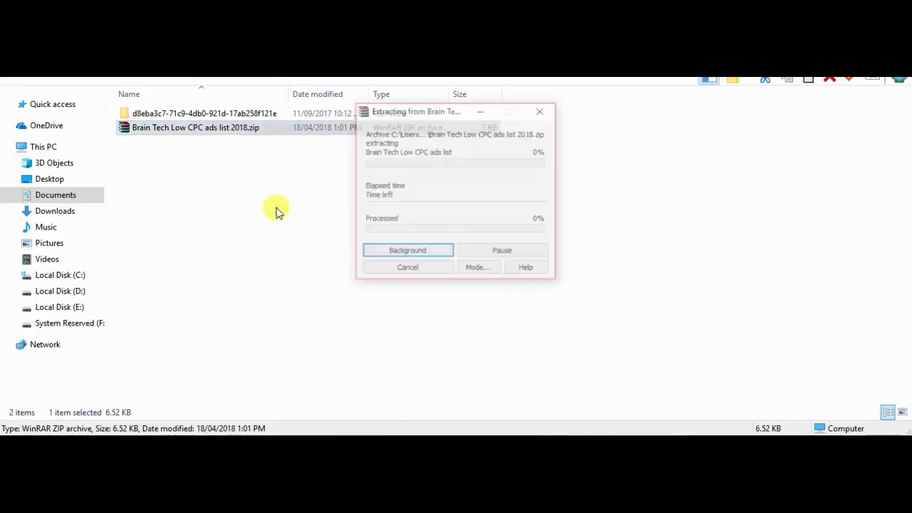
Open the extracted Brain Tech folders down to the 250 High CPC folder
left_click(211, 117)
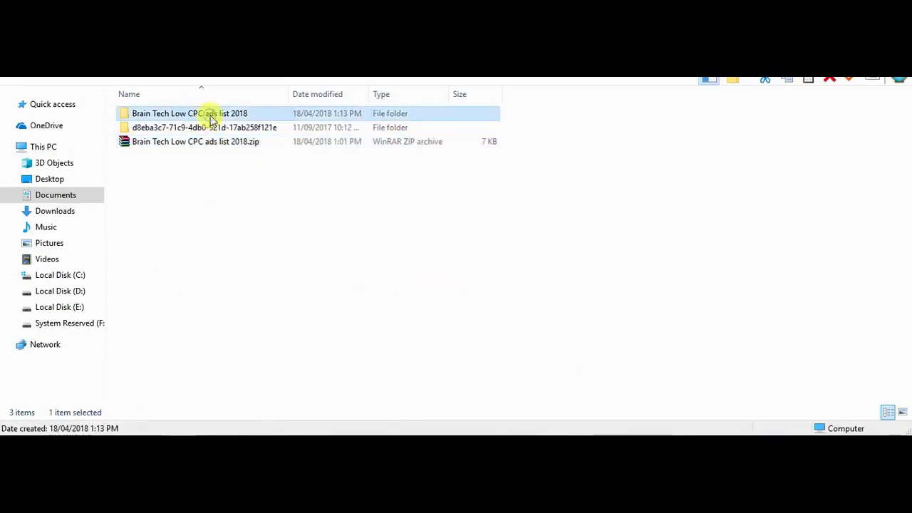
double_click(211, 117)
double_click(180, 116)
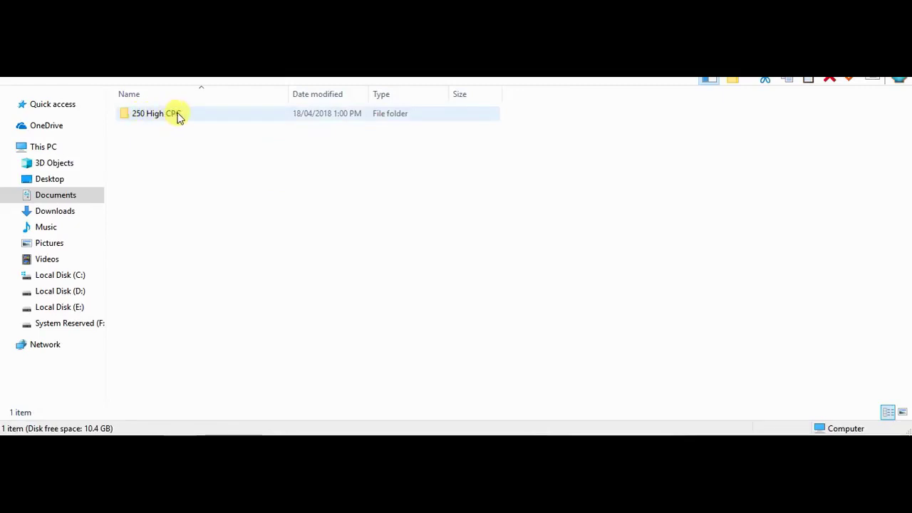
double_click(156, 116)
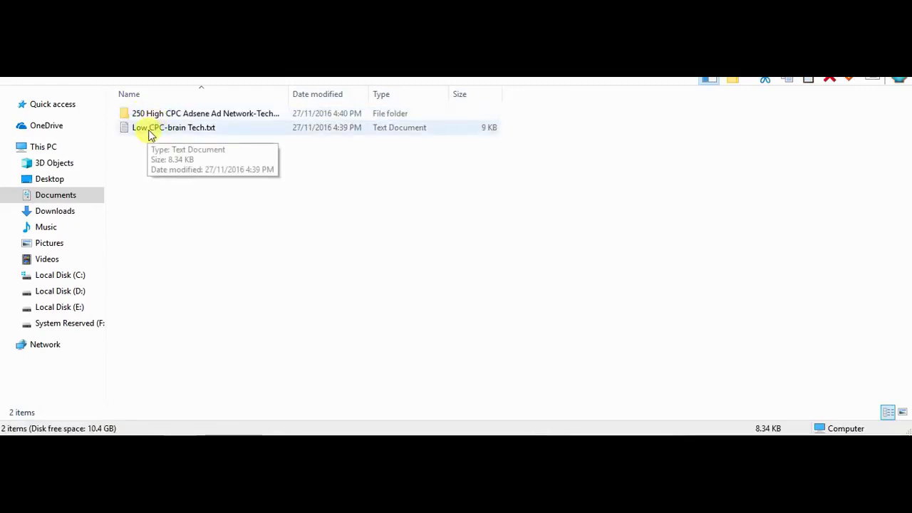
Open Low CPC-brain Tech.txt in Notepad and copy its entire domain list
double_click(163, 127)
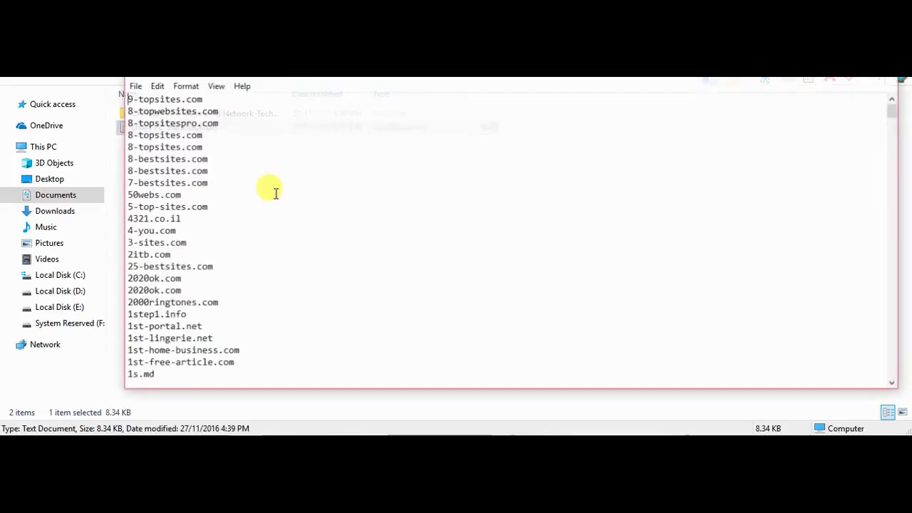
left_click_drag(126, 98, 238, 376)
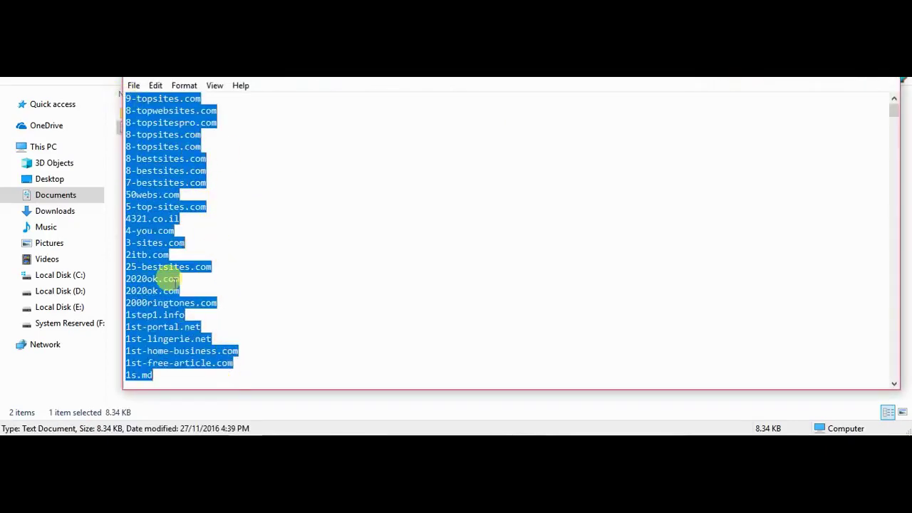
right_click(168, 258)
left_click(223, 120)
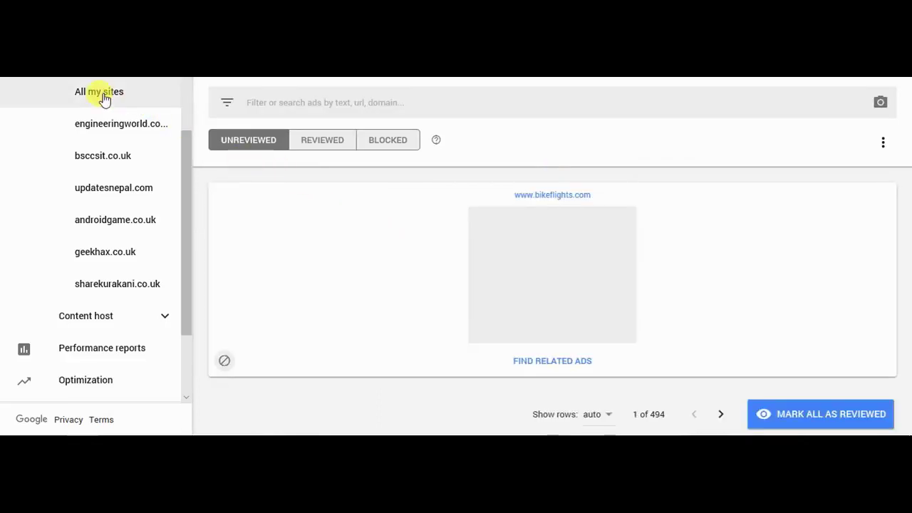
Paste the copied low-CPC domains into Advertiser URLs for all sites and block them
left_click_drag(181, 159, 181, 133)
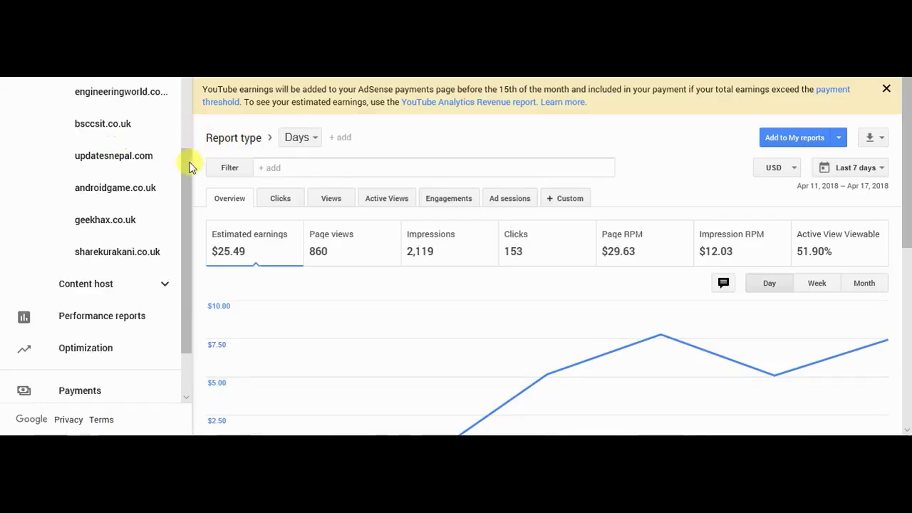
left_click_drag(190, 163, 189, 121)
left_click(163, 137)
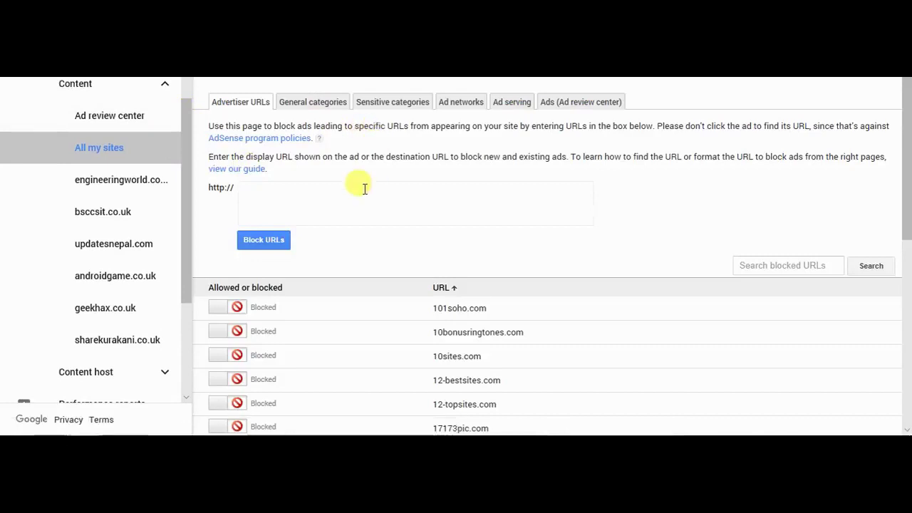
left_click(348, 190)
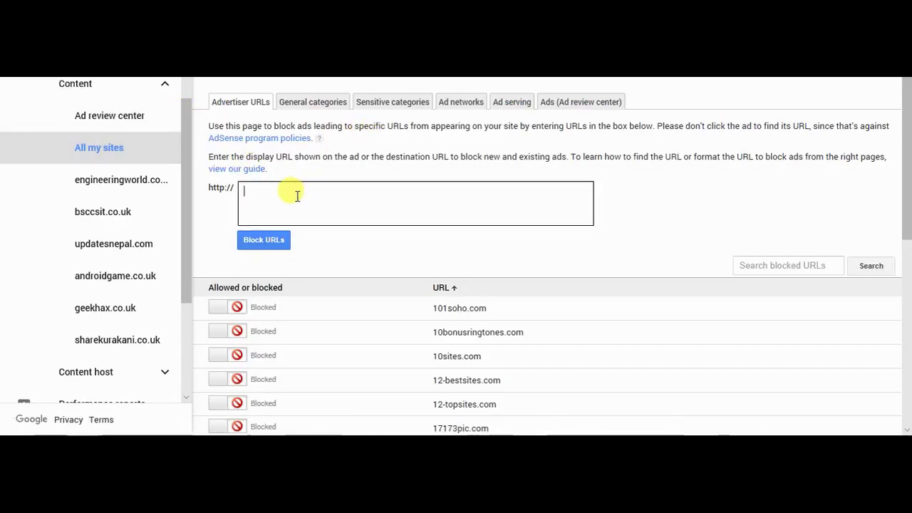
key("ctrl+v")
left_click(260, 242)
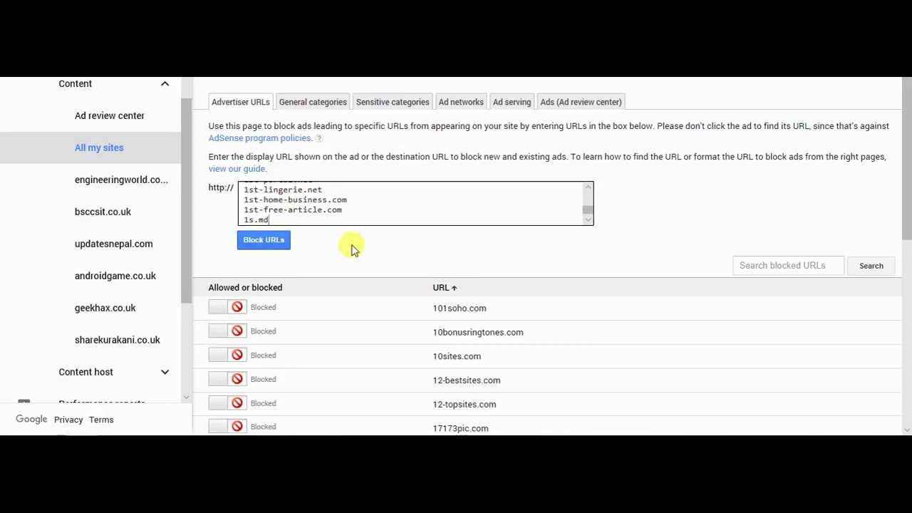
scroll(436, 335, "down", 3)
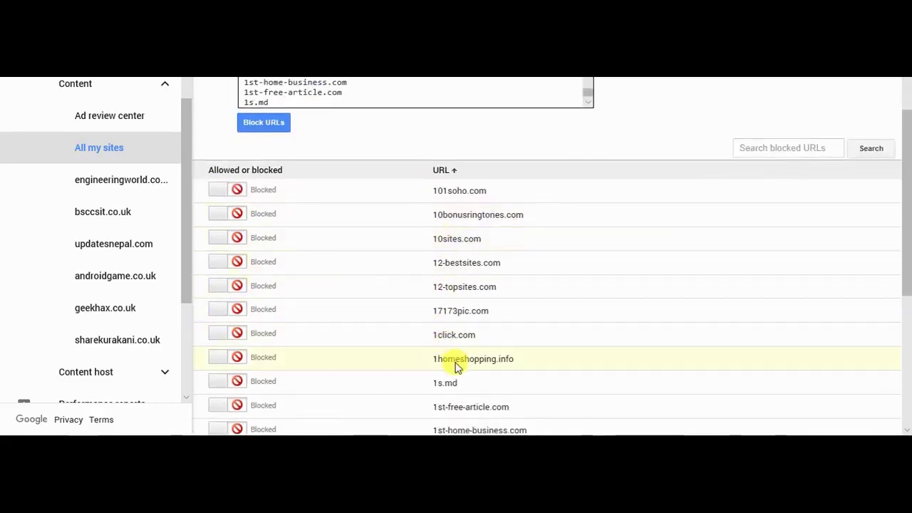
scroll(412, 243, "up", 2)
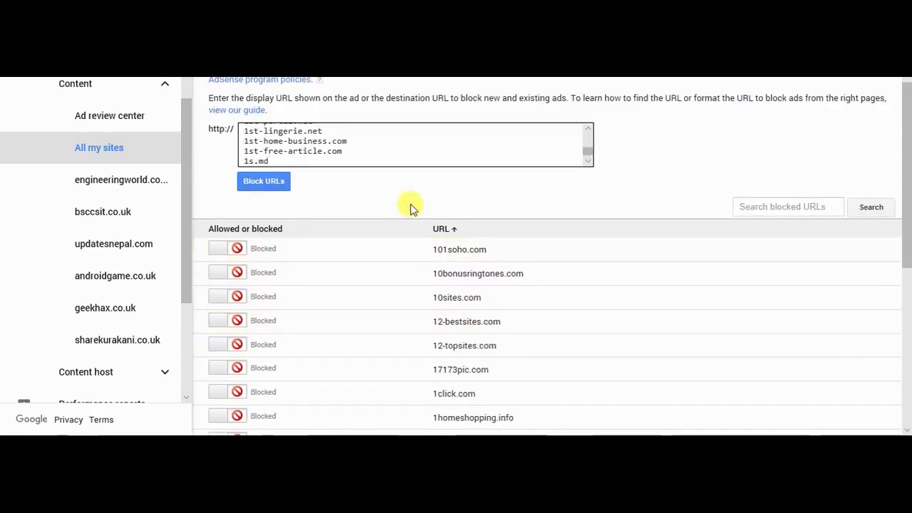
scroll(399, 203, "up", 2)
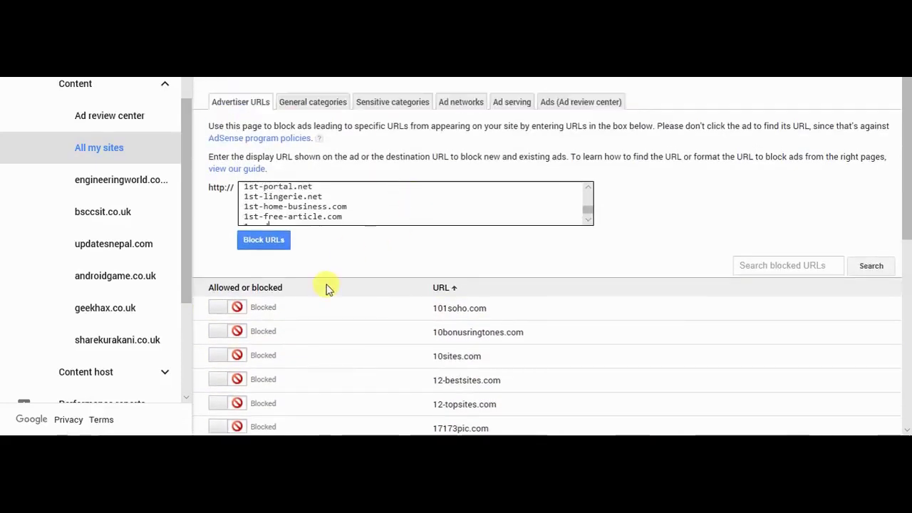
Return to the 250 High CPC folder and open the high-CPC ad network list file
mouse_move(187, 434)
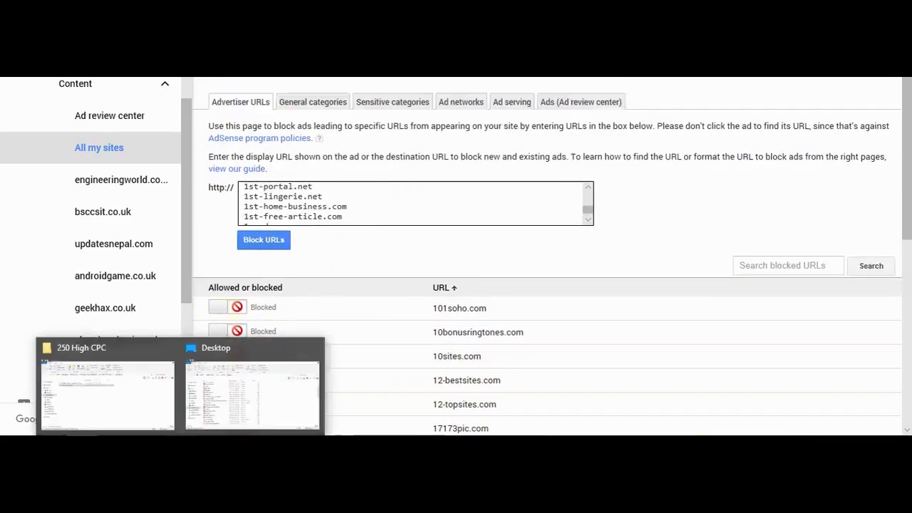
left_click(120, 405)
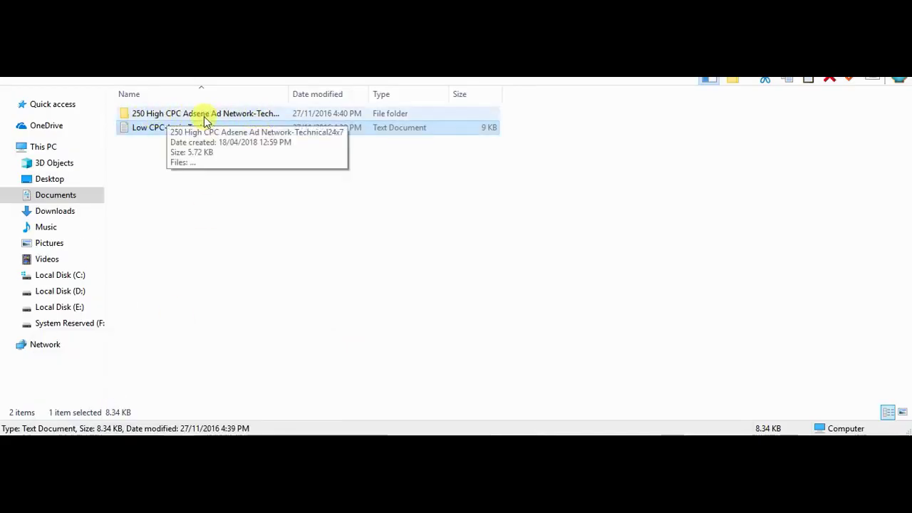
double_click(206, 116)
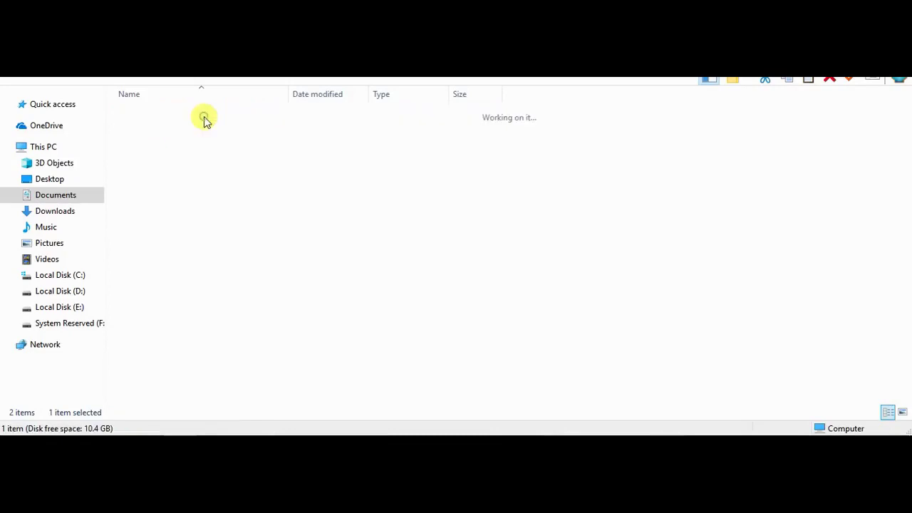
double_click(180, 116)
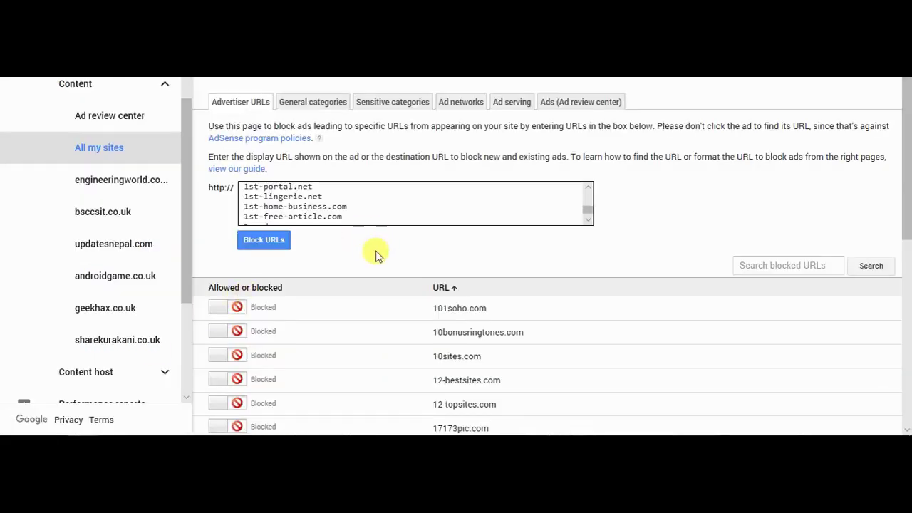
Switch AdSense blocking controls to the Ad networks list and scroll through it
left_click(454, 106)
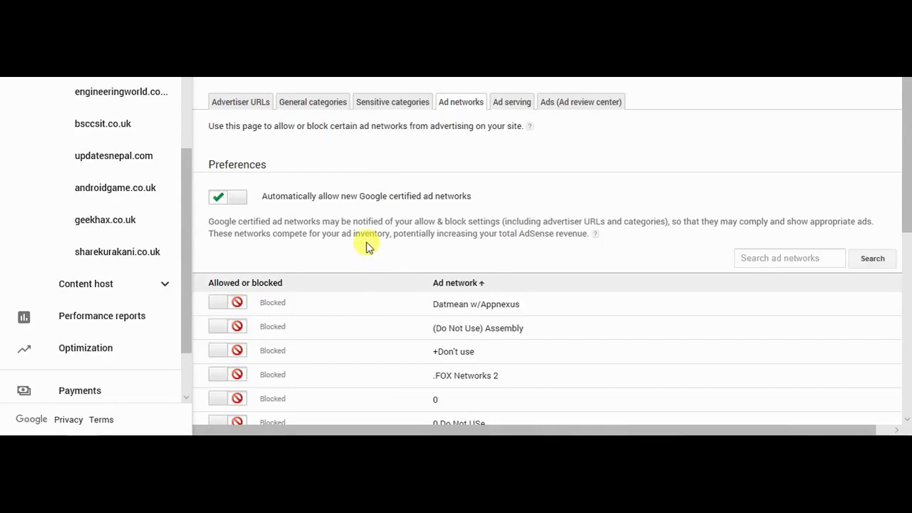
scroll(311, 257, "down", 1)
scroll(311, 265, "down", 5)
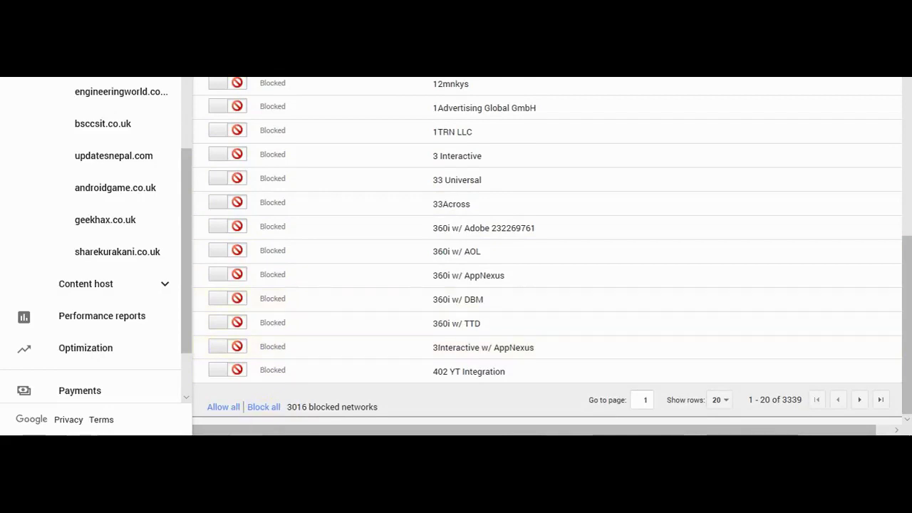
Copy 'Hearst Digital Media' from the high-CPC list in Notepad and return to AdSense
mouse_move(245, 449)
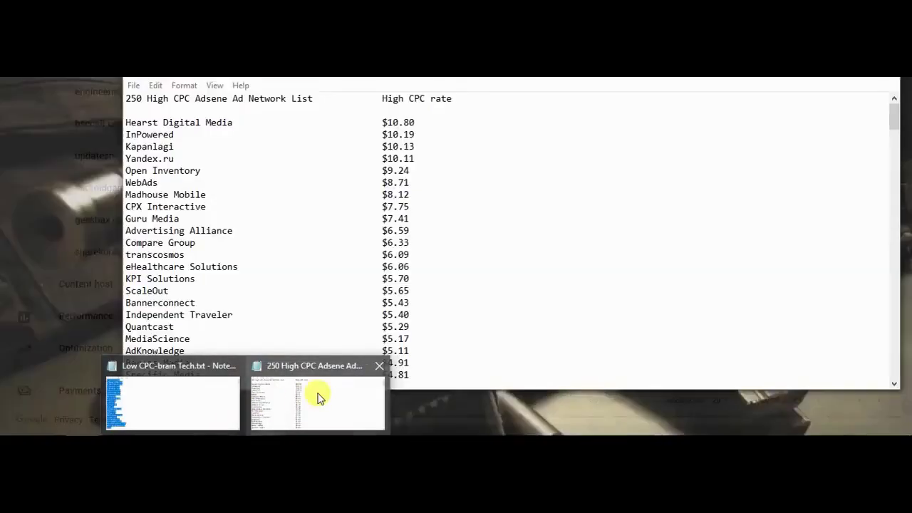
left_click(318, 397)
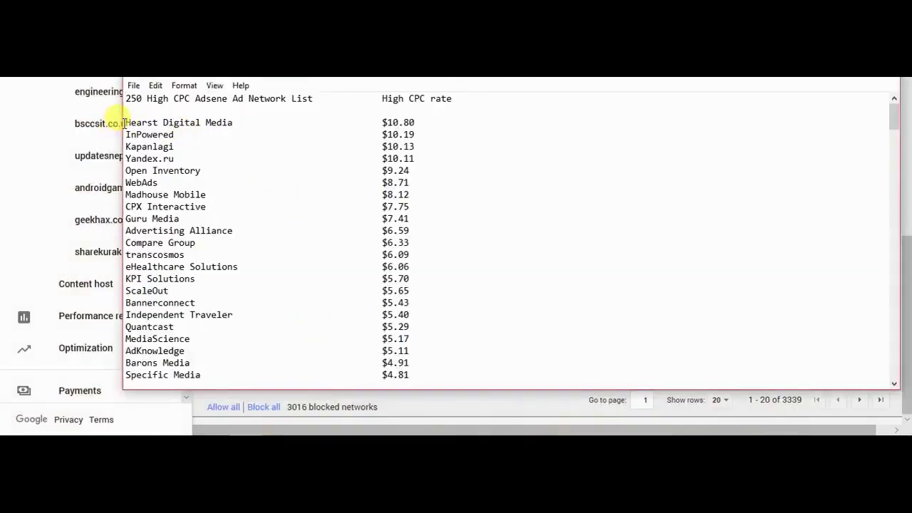
left_click_drag(125, 123, 232, 122)
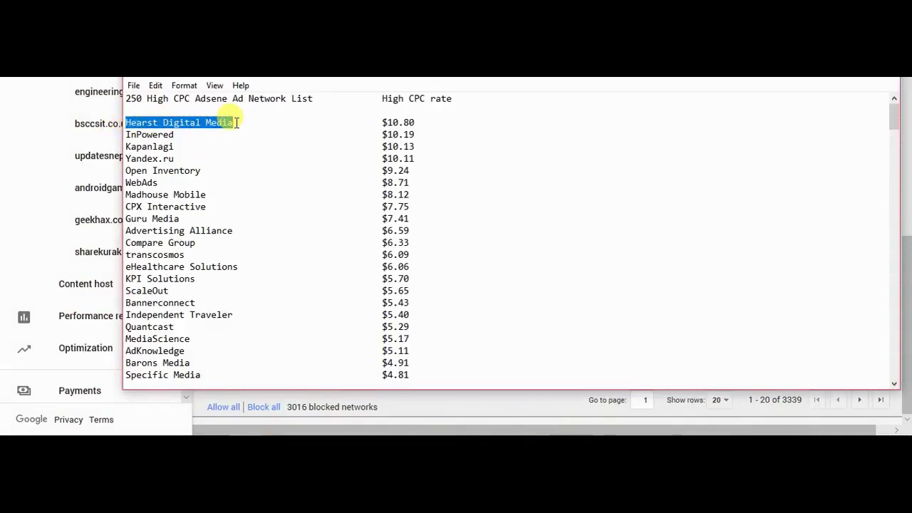
right_click(222, 120)
left_click(250, 163)
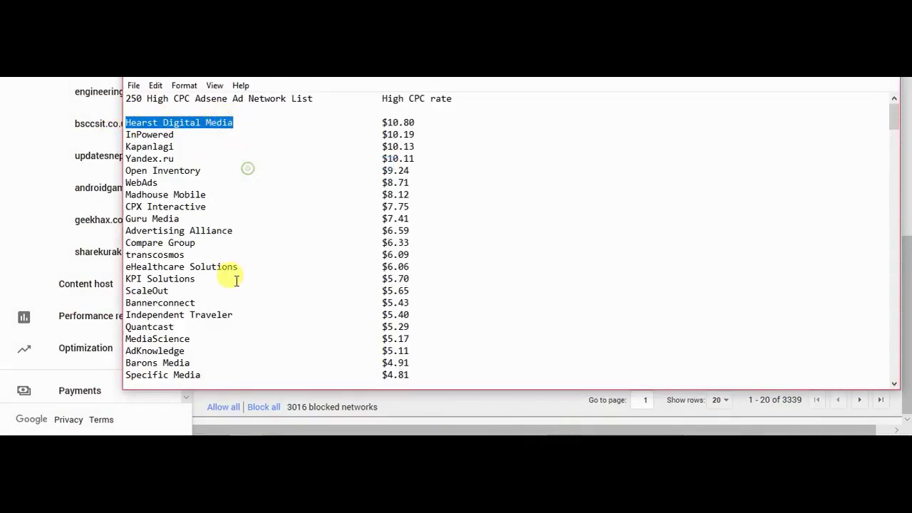
key("alt+Tab")
scroll(694, 181, "up", 5)
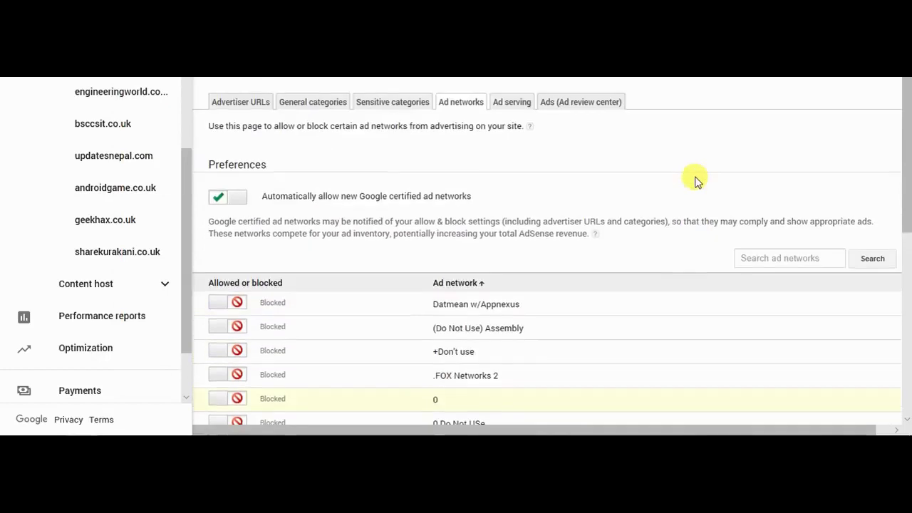
Search the ad networks for the pasted 'Hearst Digital Media'
left_click(752, 257)
key("ctrl+v")
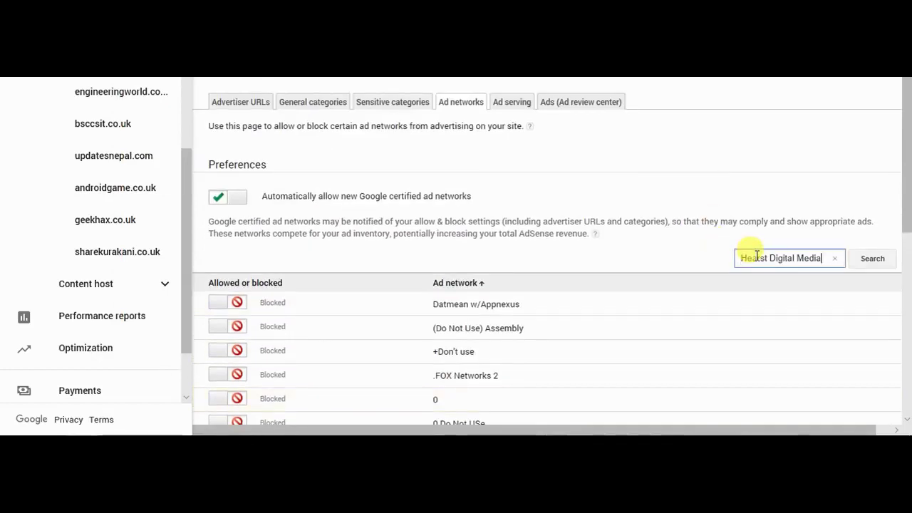
left_click(864, 260)
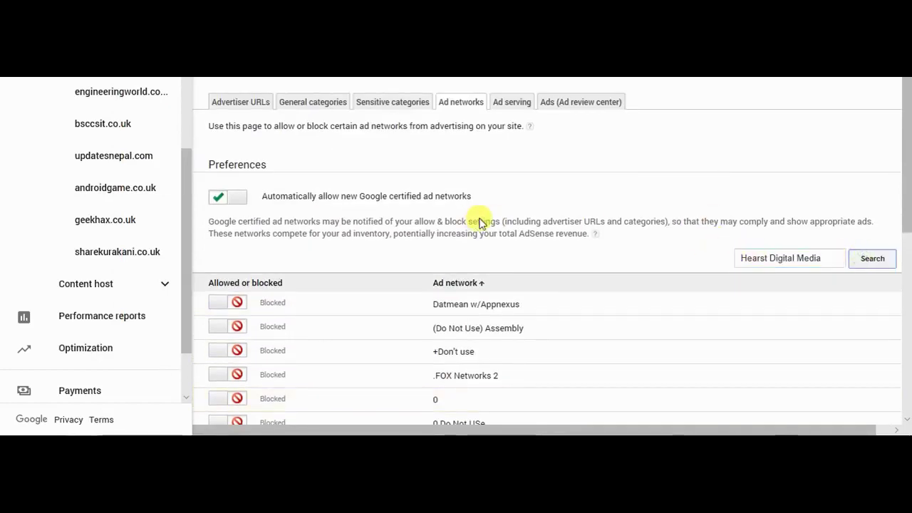
Toggle Hearst Digital Media between Allowed and Blocked, ending with it Allowed
left_click(225, 306)
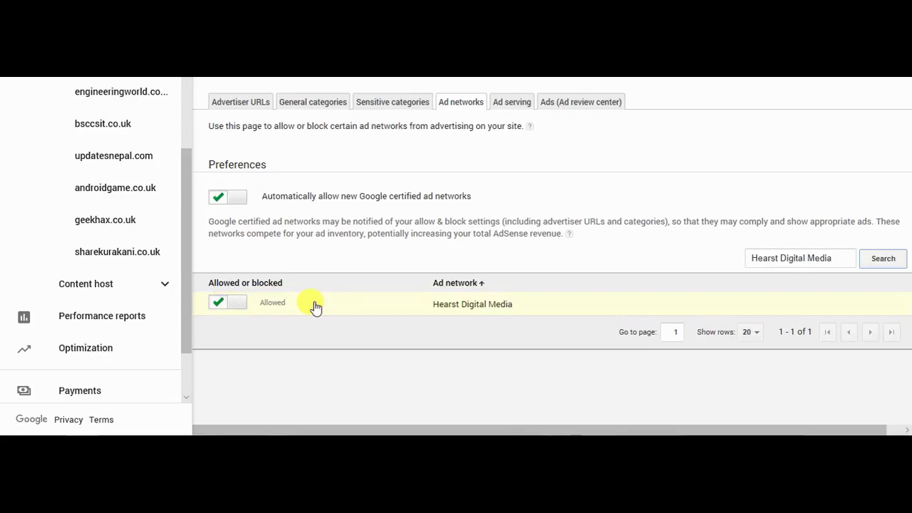
left_click(223, 307)
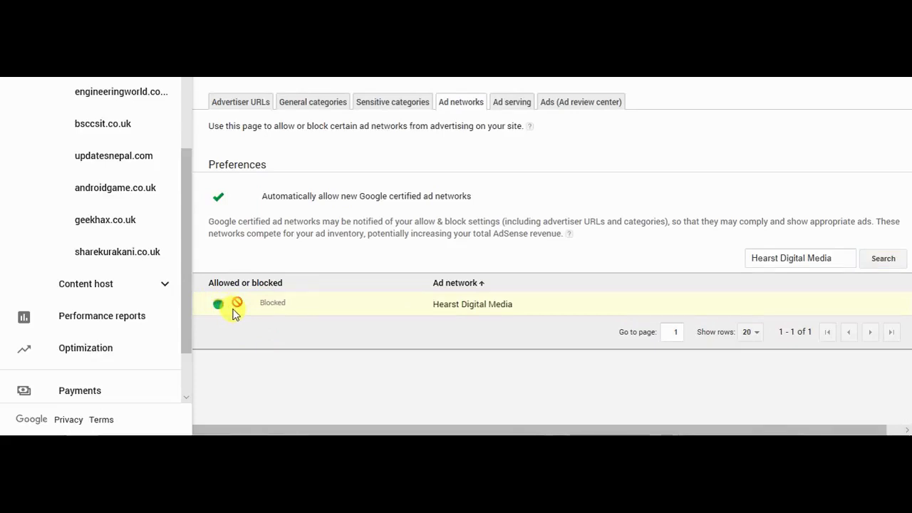
left_click(229, 303)
left_click(233, 313)
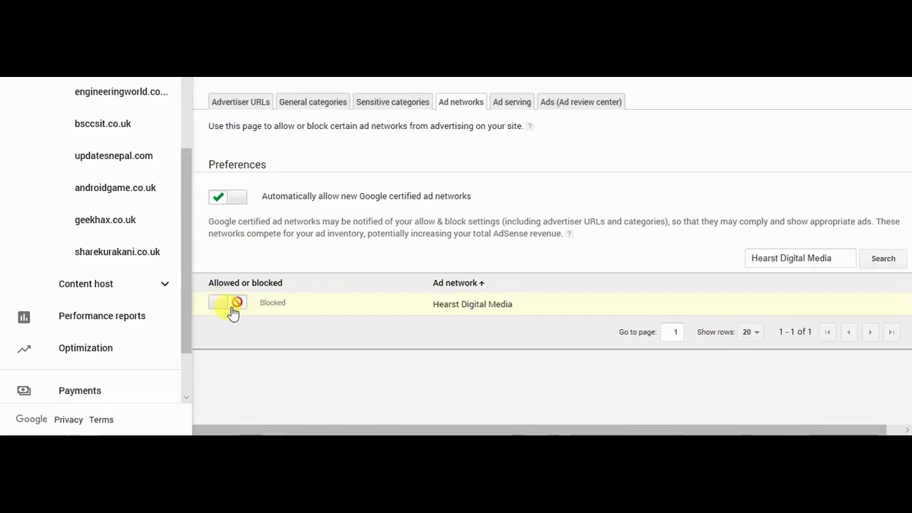
left_click(828, 258)
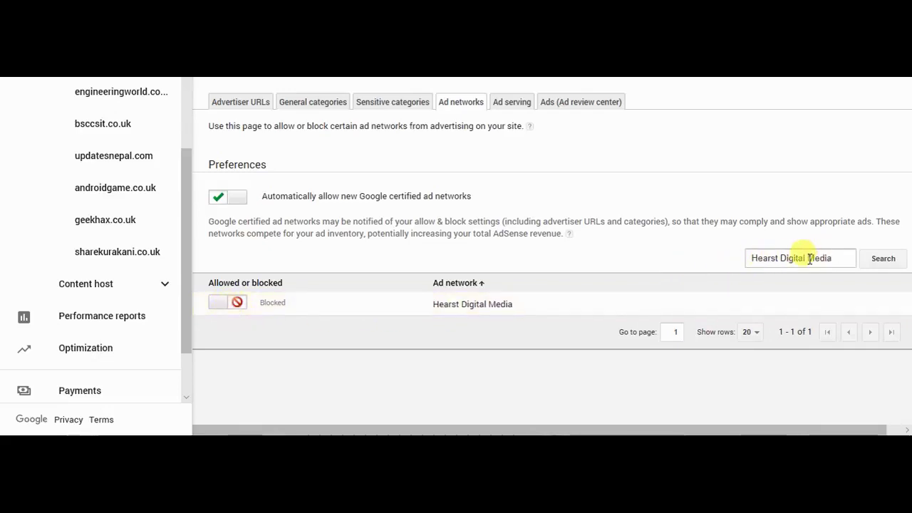
left_click(217, 303)
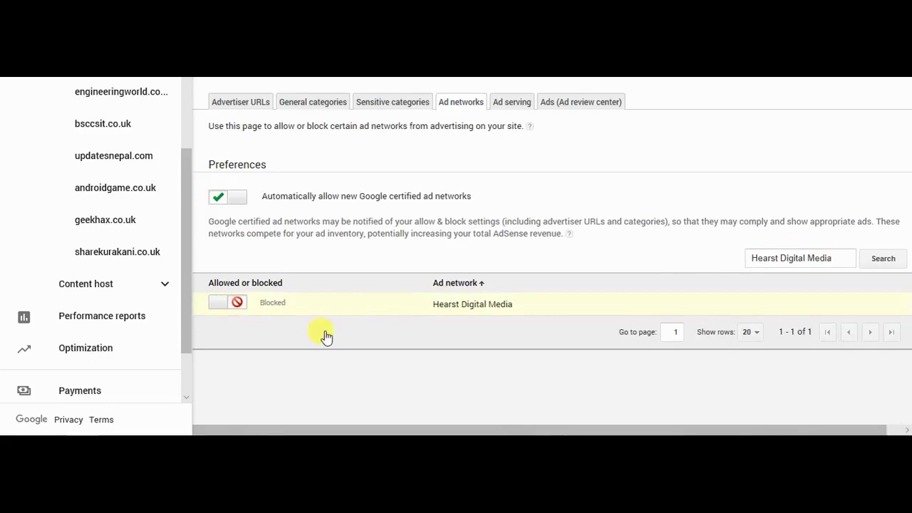
Scroll to the bottom of the high-CPC list in Notepad and copy 'Bridgewell'
mouse_move(246, 435)
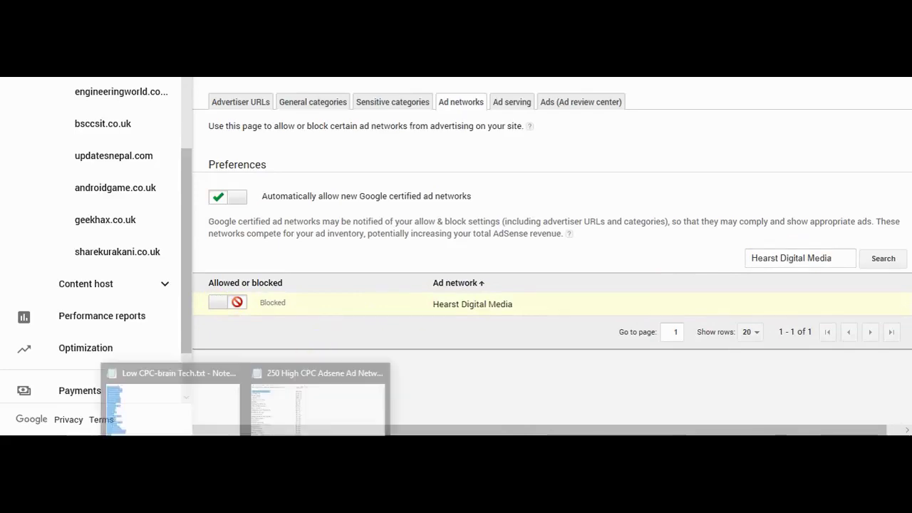
left_click(326, 407)
scroll(835, 147, "down", 10)
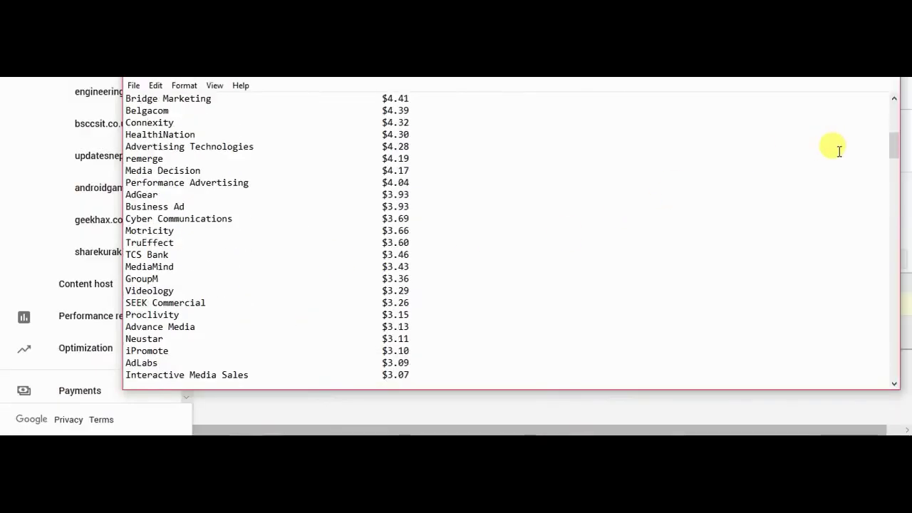
left_click_drag(894, 146, 895, 367)
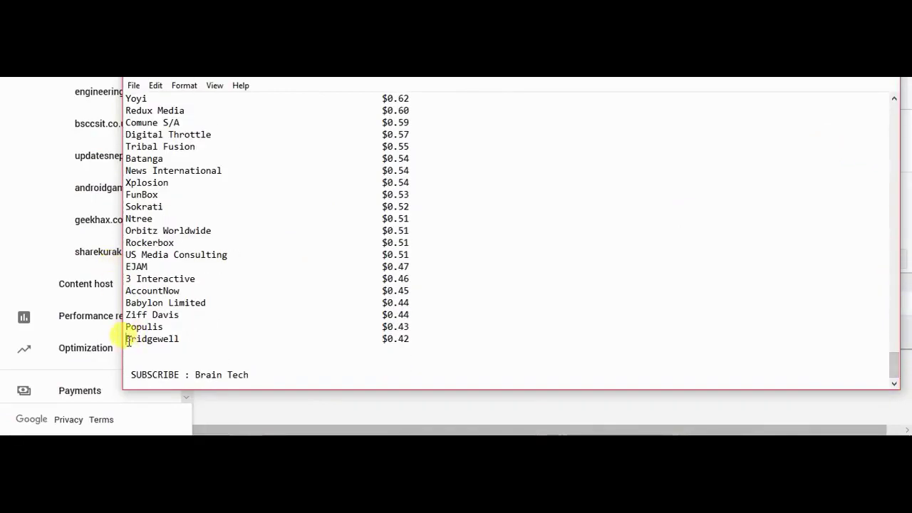
left_click_drag(127, 341, 180, 340)
right_click(175, 341)
left_click(207, 199)
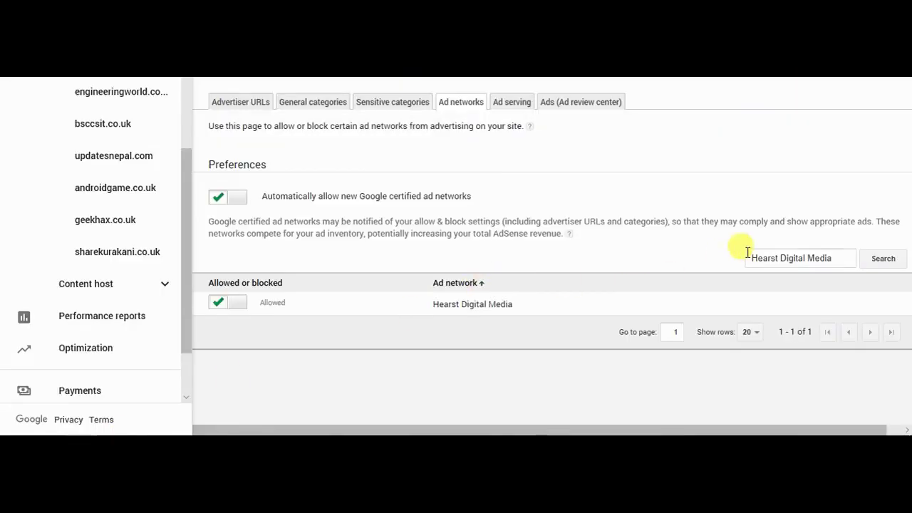
Replace the ad network search term with 'Bridgewell' and run the search
triple_click(840, 260)
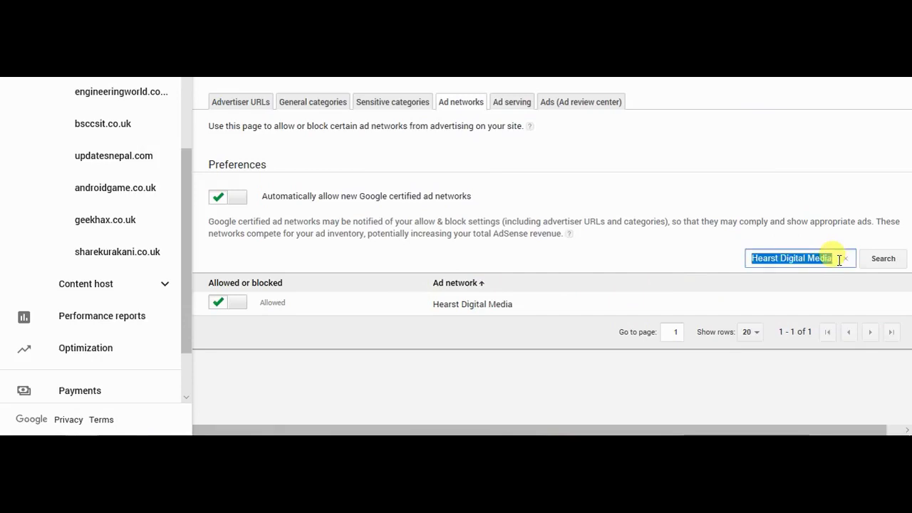
key("BackSpace")
type("Bridgewell")
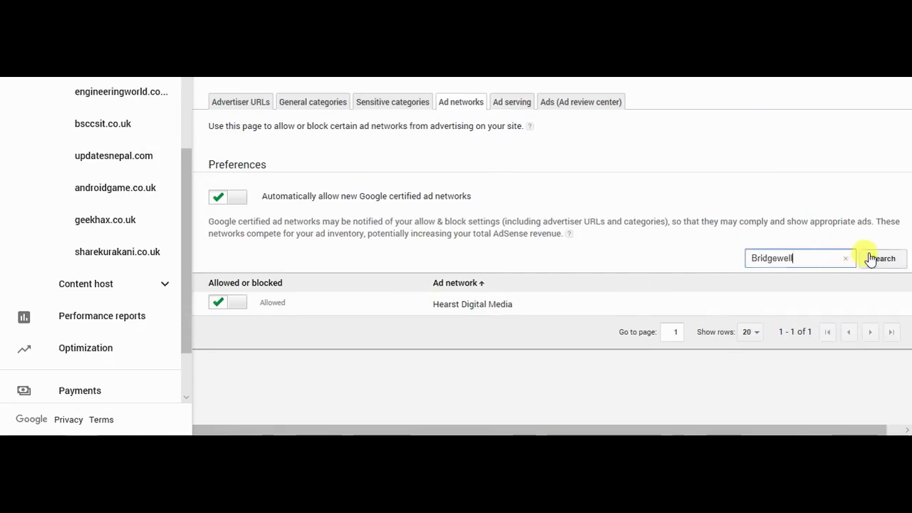
left_click(872, 259)
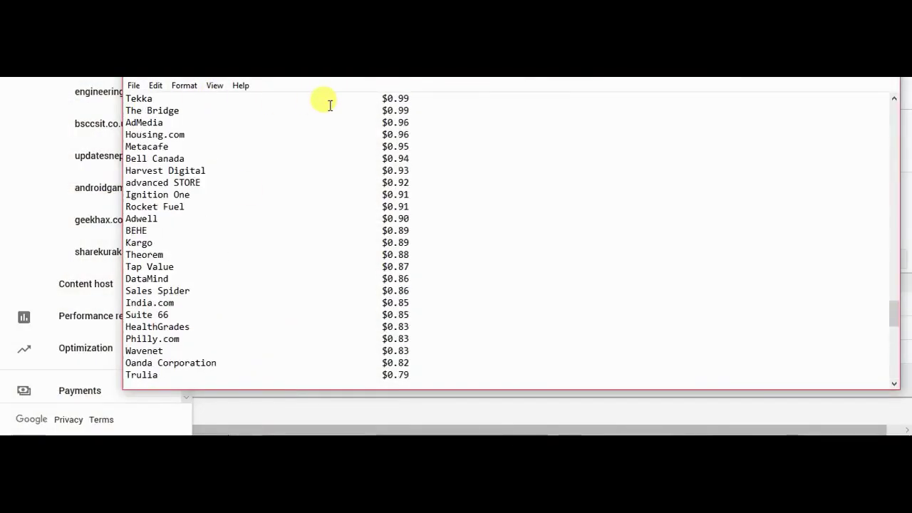
Scroll back up the Notepad list and copy 'Hearst Digital Media' again
left_click_drag(894, 319, 755, 140)
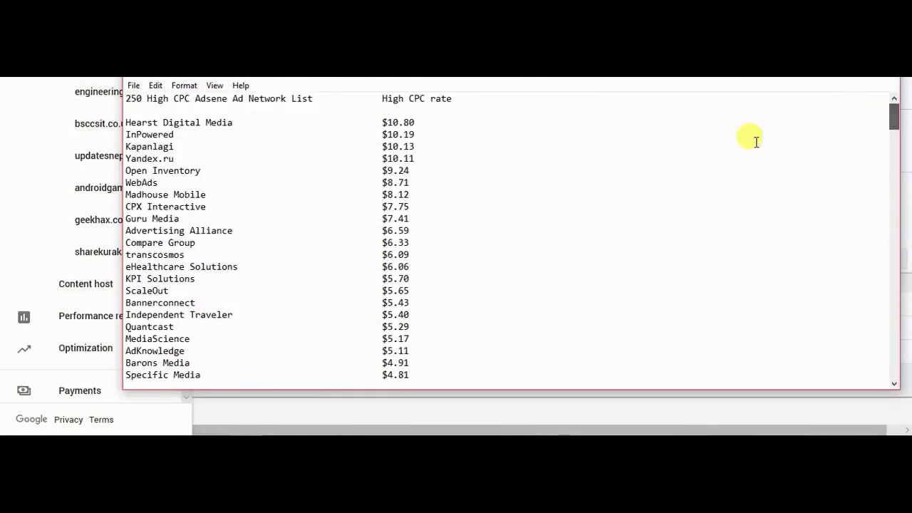
left_click_drag(126, 123, 235, 123)
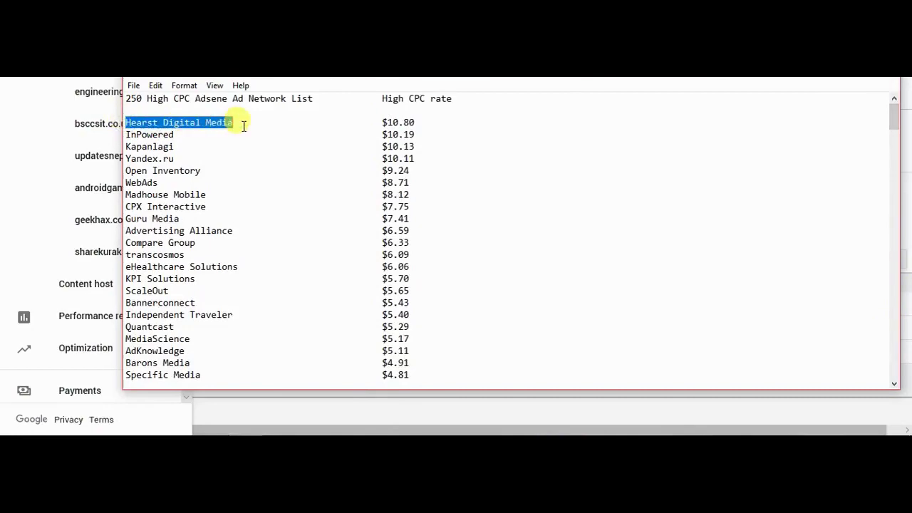
right_click(215, 124)
left_click(246, 169)
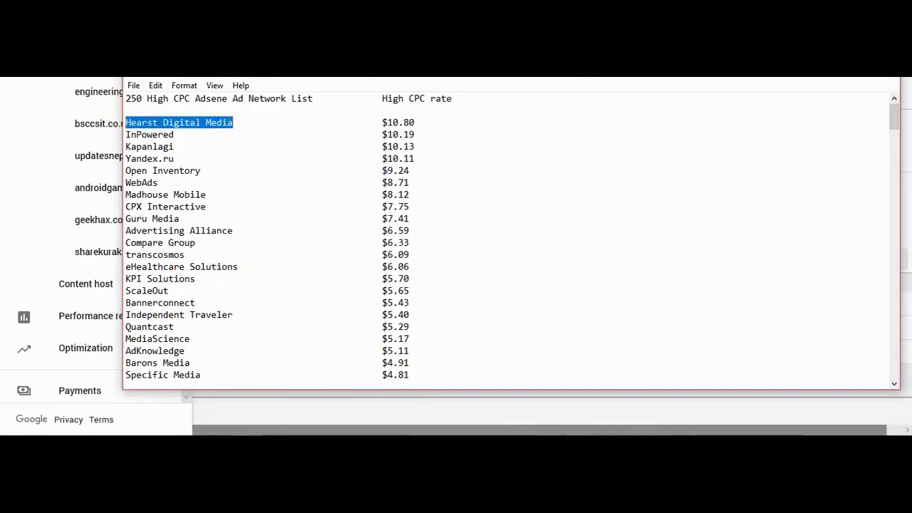